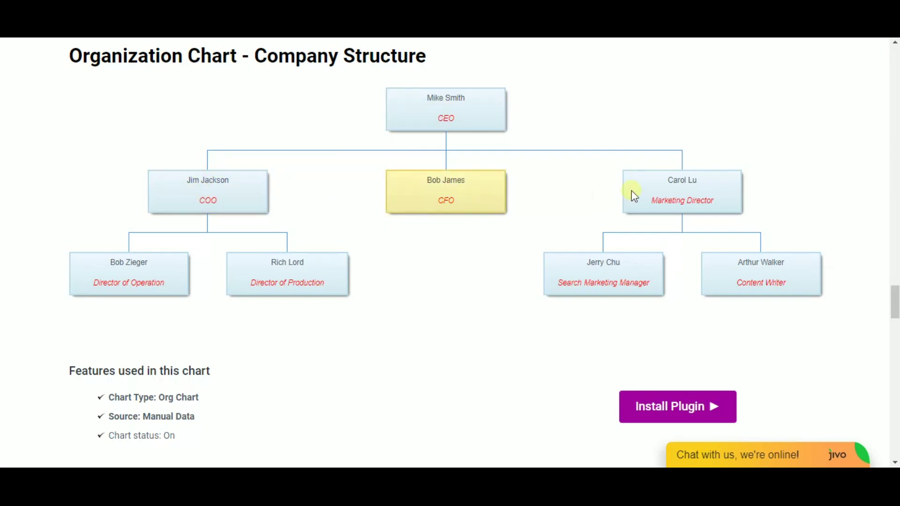
Click an employee box in the Chartify demo org chart to highlight it
{"action": "left_click", "coordinate": [735, 274]}
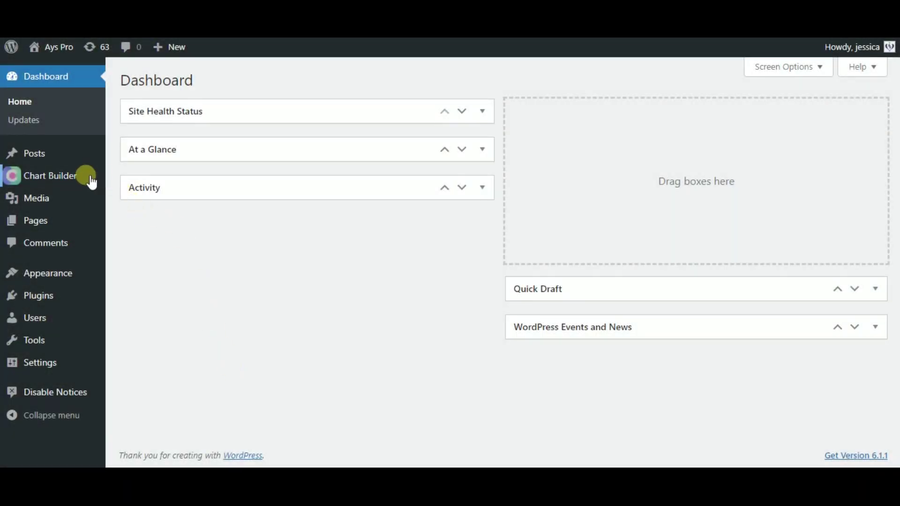
Go from the Dashboard to the Chart Builder list of saved charts
{"action": "left_click_drag", "start_coordinate": [218, 79], "coordinate": [117, 80]}
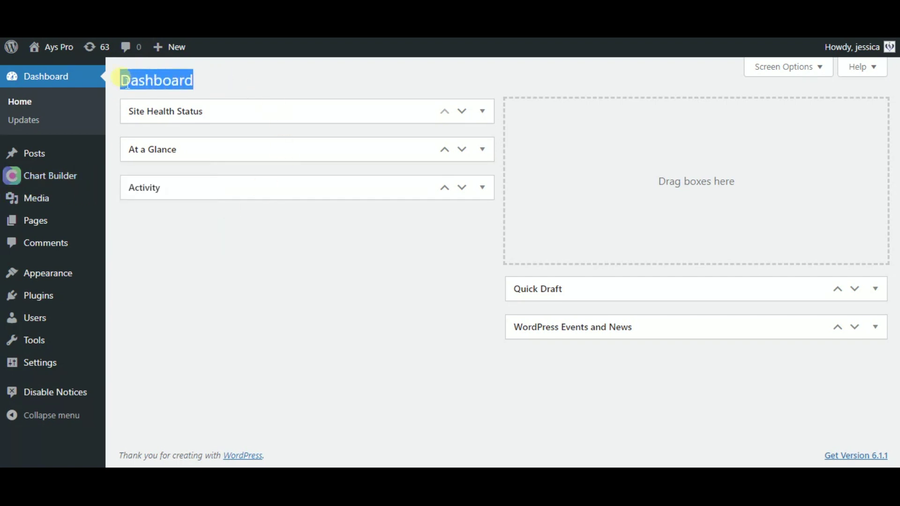
{"action": "left_click", "coordinate": [220, 79]}
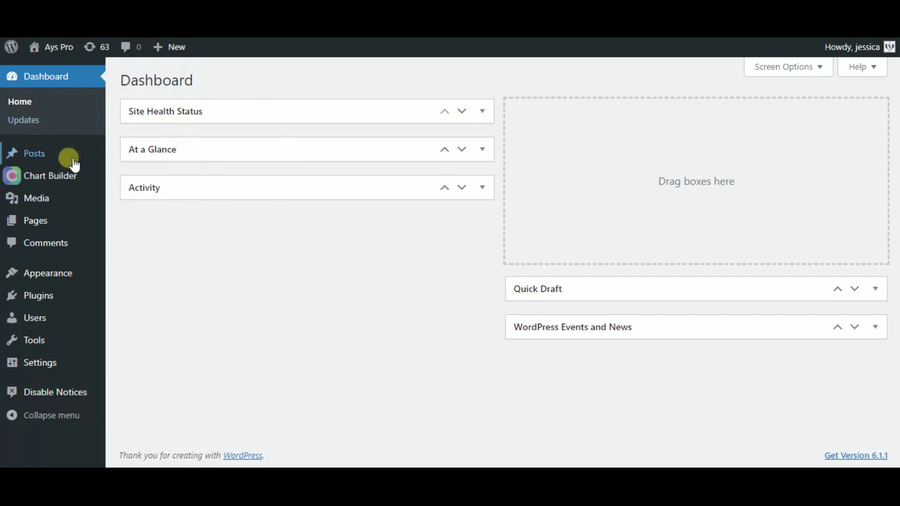
{"action": "mouse_move", "coordinate": [70, 175]}
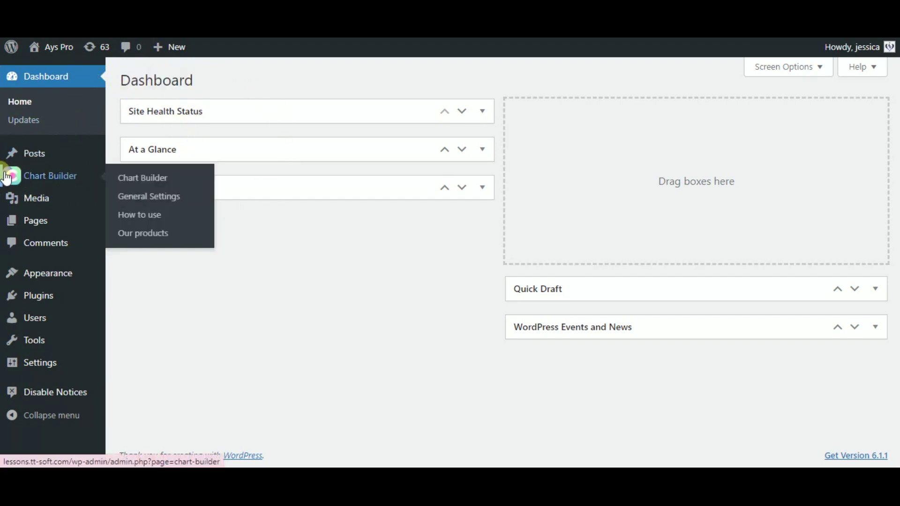
{"action": "left_click", "coordinate": [37, 180]}
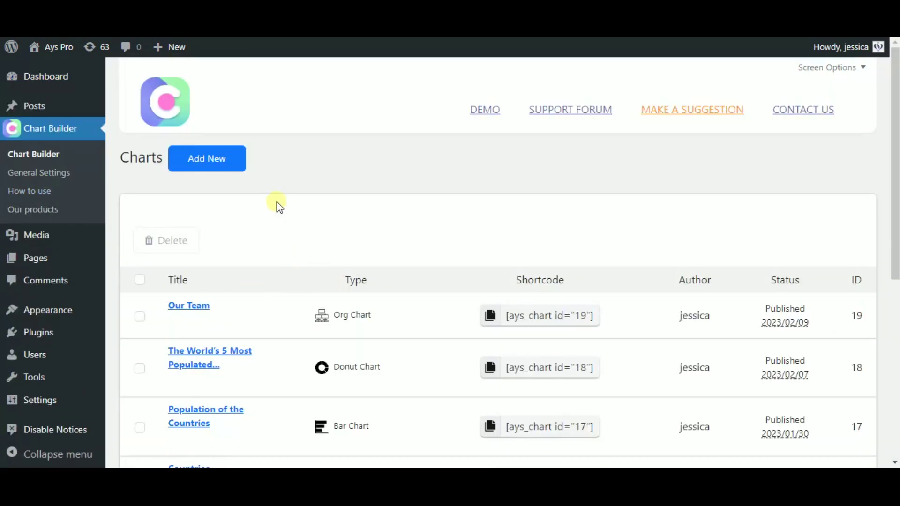
Start a new chart, dismiss the chart-type picker, and open the 'Our Team' chart
{"action": "left_click", "coordinate": [204, 159]}
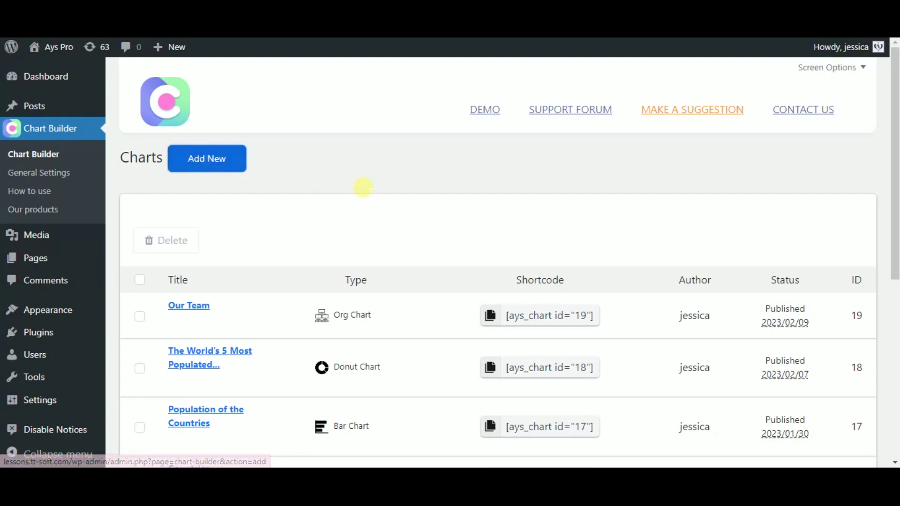
{"action": "scroll", "coordinate": [526, 225], "scroll_direction": "down", "scroll_amount": 5}
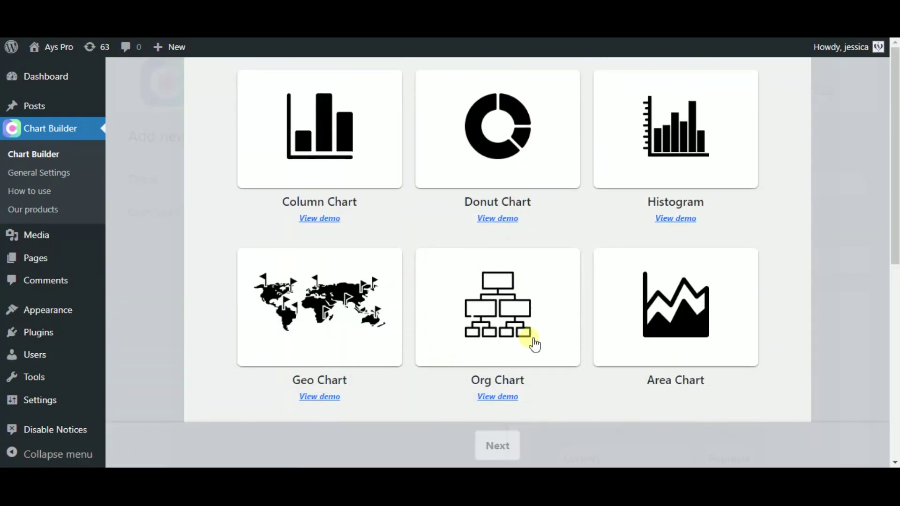
{"action": "scroll", "coordinate": [498, 322], "scroll_direction": "up", "scroll_amount": 5}
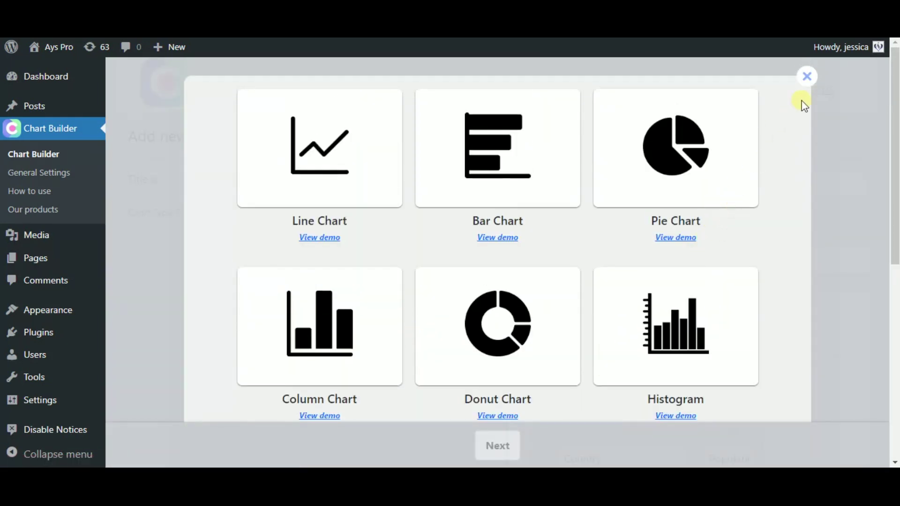
{"action": "left_click", "coordinate": [420, 263]}
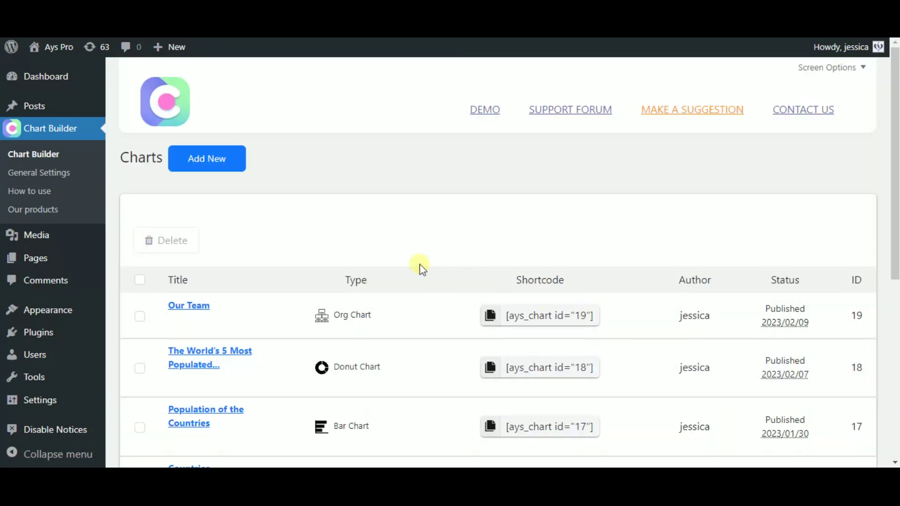
{"action": "scroll", "coordinate": [355, 262], "scroll_direction": "down", "scroll_amount": 2}
{"action": "left_click", "coordinate": [202, 243]}
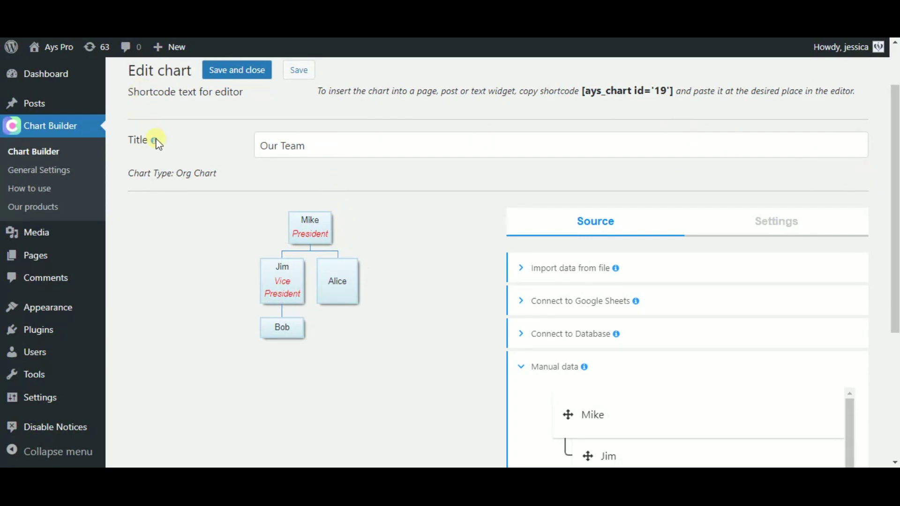
{"action": "left_click", "coordinate": [298, 148]}
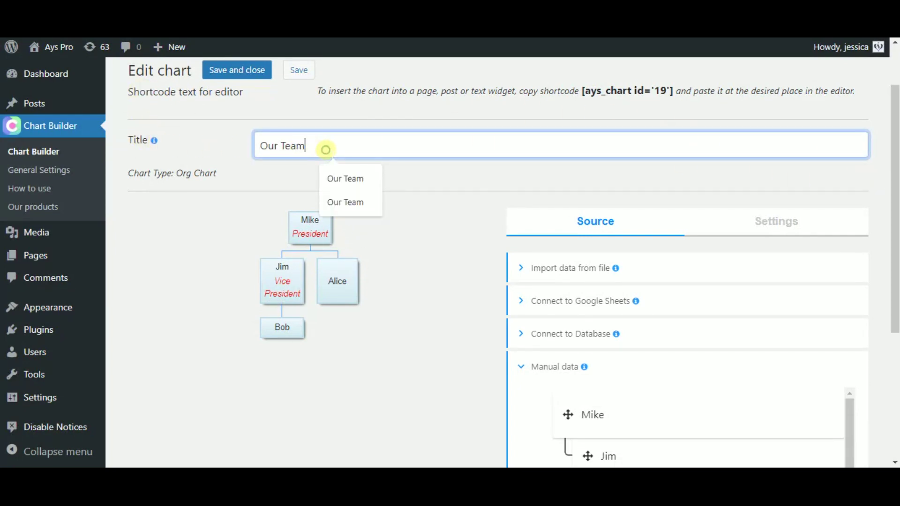
{"action": "triple_click", "coordinate": [316, 147]}
{"action": "left_click", "coordinate": [317, 142]}
{"action": "left_click", "coordinate": [288, 184]}
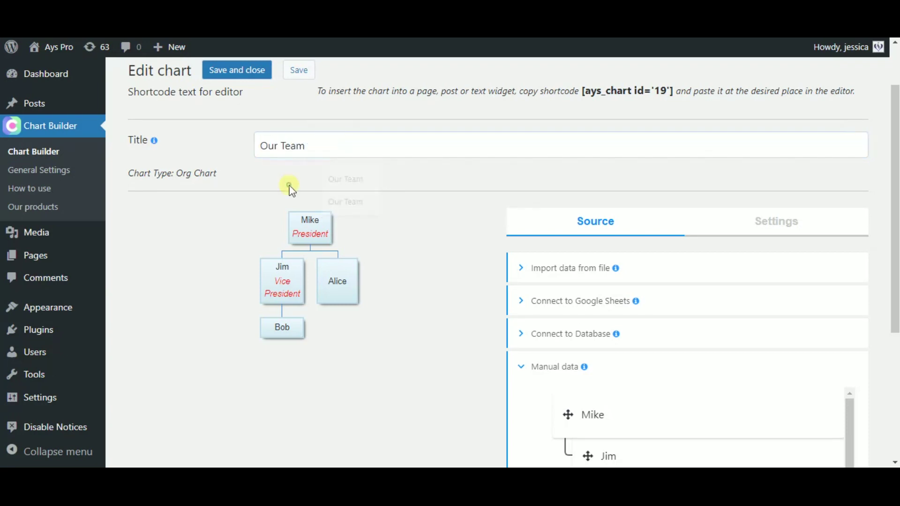
{"action": "scroll", "coordinate": [585, 171], "scroll_direction": "down", "scroll_amount": 2}
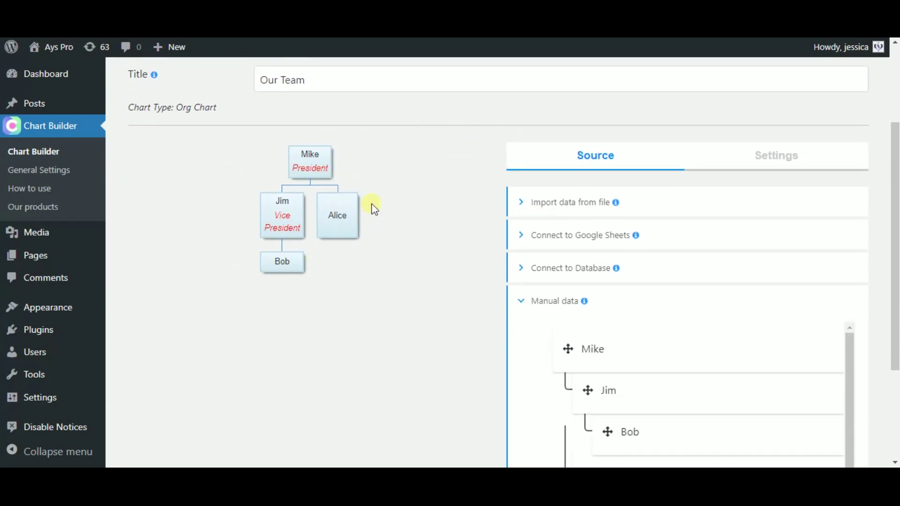
{"action": "scroll", "coordinate": [462, 195], "scroll_direction": "down", "scroll_amount": 2}
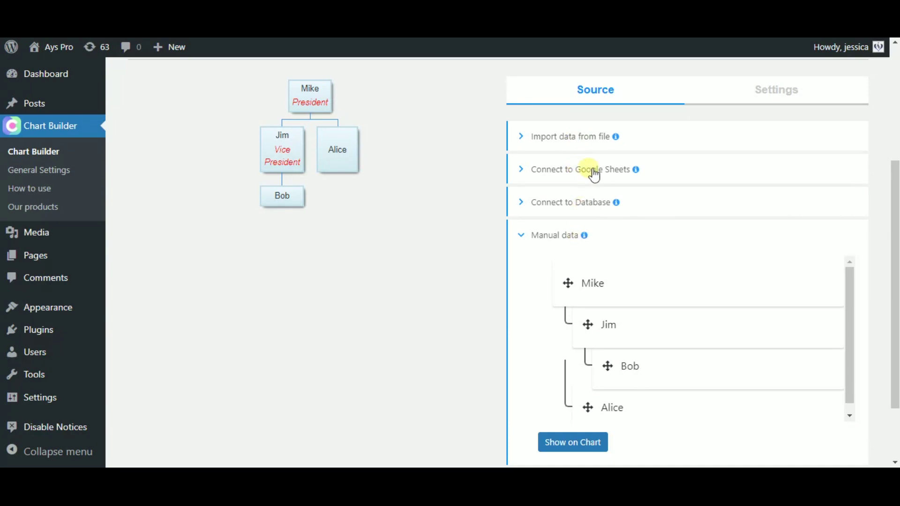
Expand Import data from file and check the CSV File type options
{"action": "left_click", "coordinate": [594, 137]}
{"action": "left_click", "coordinate": [603, 187]}
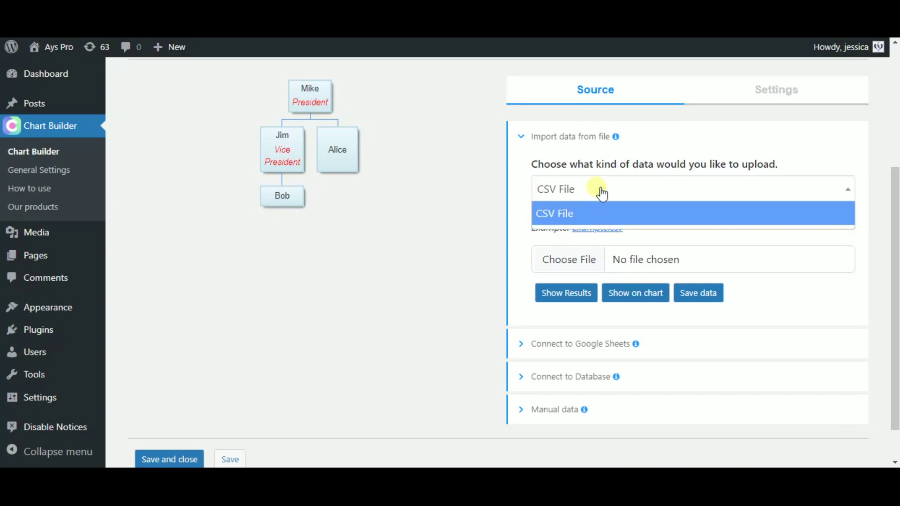
{"action": "left_click", "coordinate": [602, 193]}
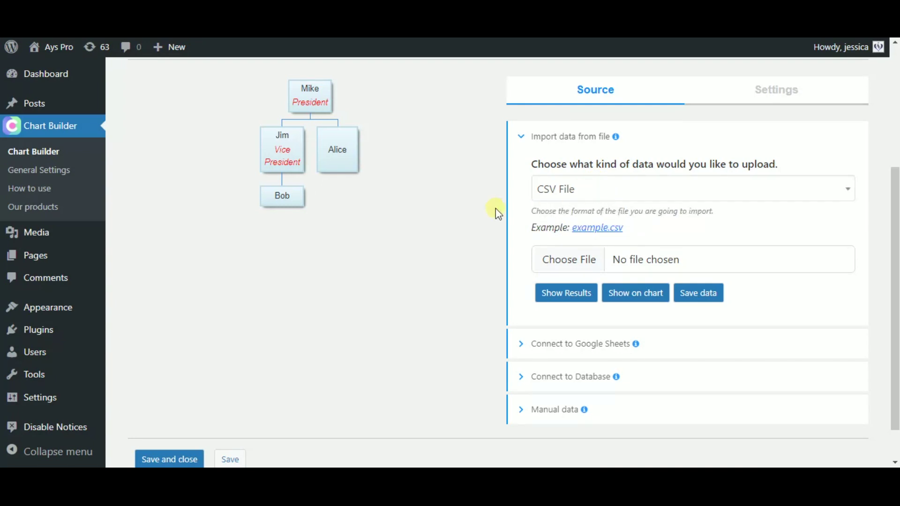
{"action": "scroll", "coordinate": [496, 208], "scroll_direction": "down", "scroll_amount": 1}
{"action": "scroll", "coordinate": [502, 213], "scroll_direction": "up", "scroll_amount": 2}
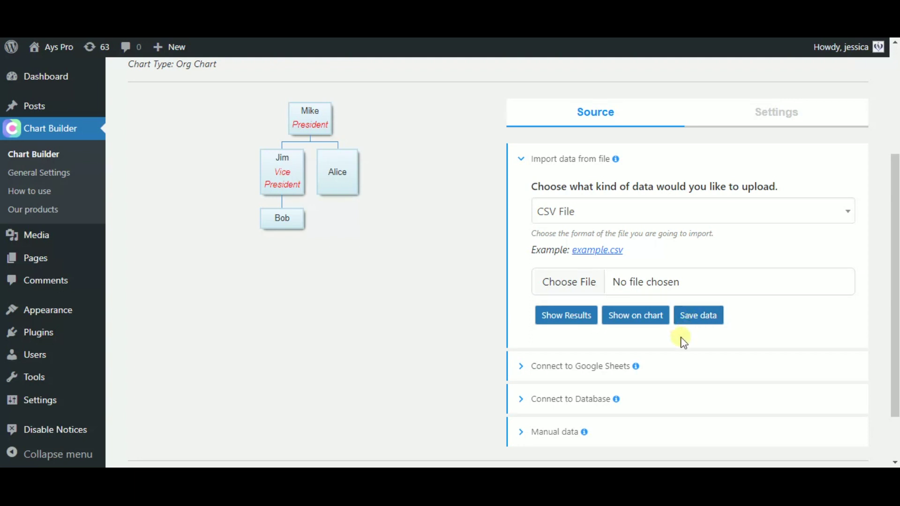
Show the Connect to Google Sheets and Connect to Database sources
{"action": "left_click", "coordinate": [627, 373]}
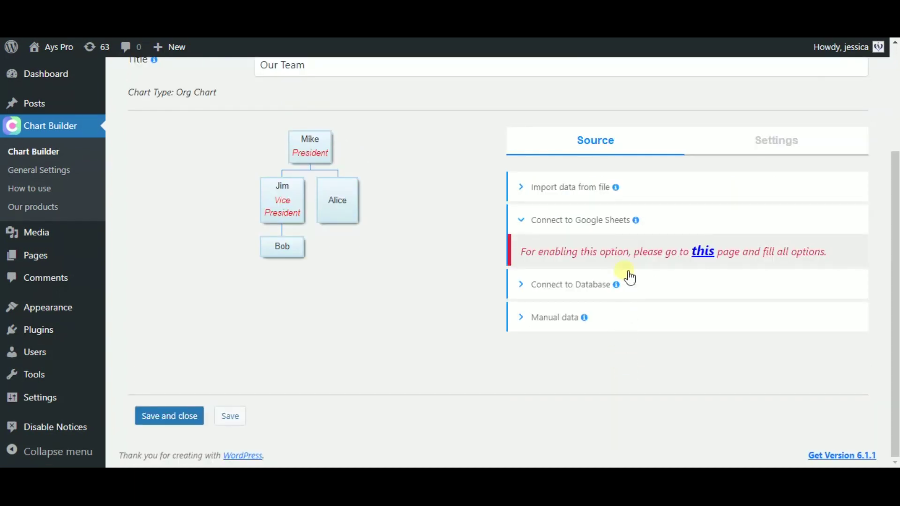
{"action": "left_click", "coordinate": [573, 284]}
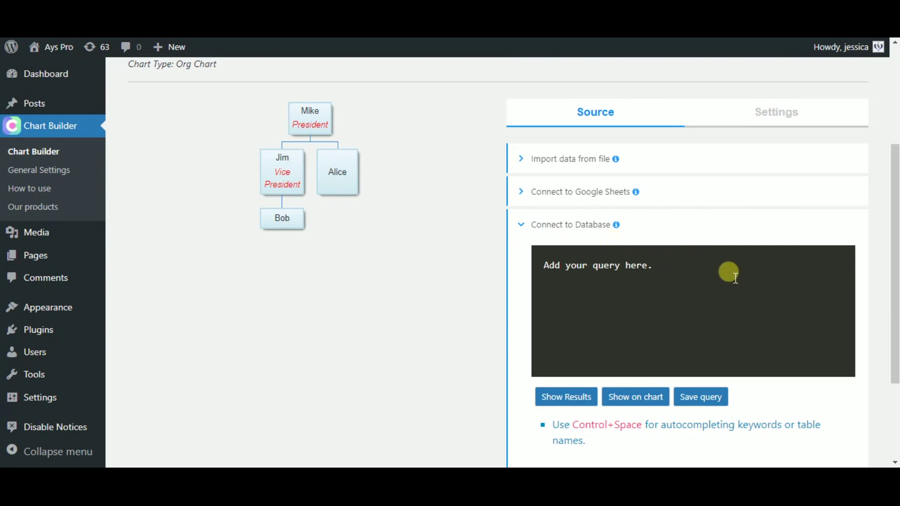
{"action": "scroll", "coordinate": [728, 272], "scroll_direction": "down", "scroll_amount": 2}
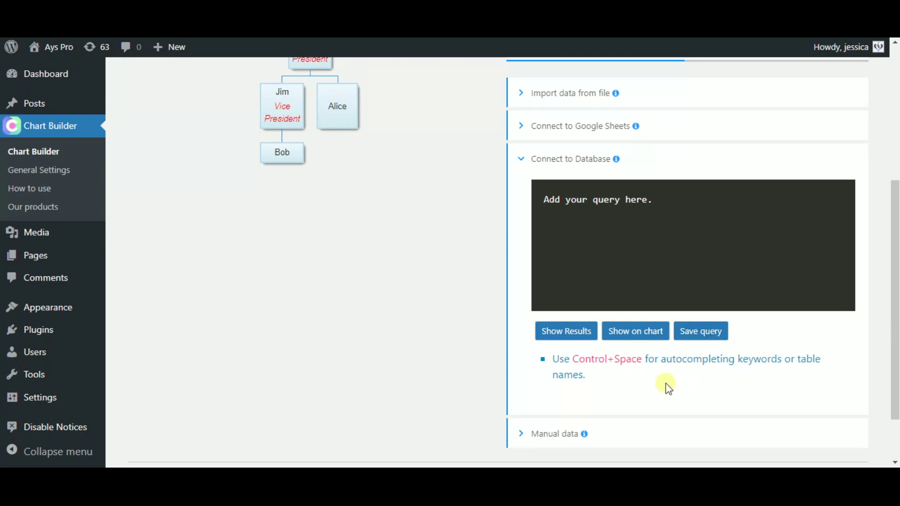
Expand Manual data and add a sibling to Jim, creating New Branch 6 under Mike
{"action": "left_click", "coordinate": [570, 435]}
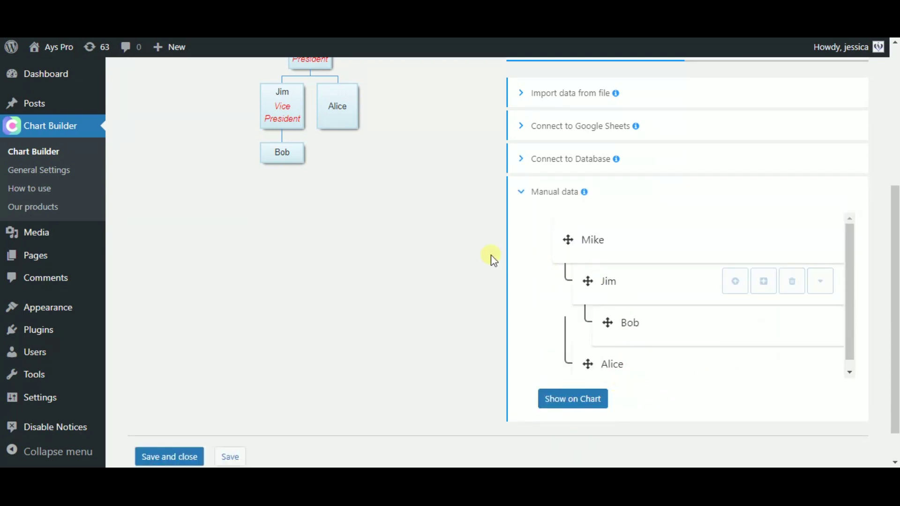
{"action": "scroll", "coordinate": [491, 255], "scroll_direction": "up", "scroll_amount": 2}
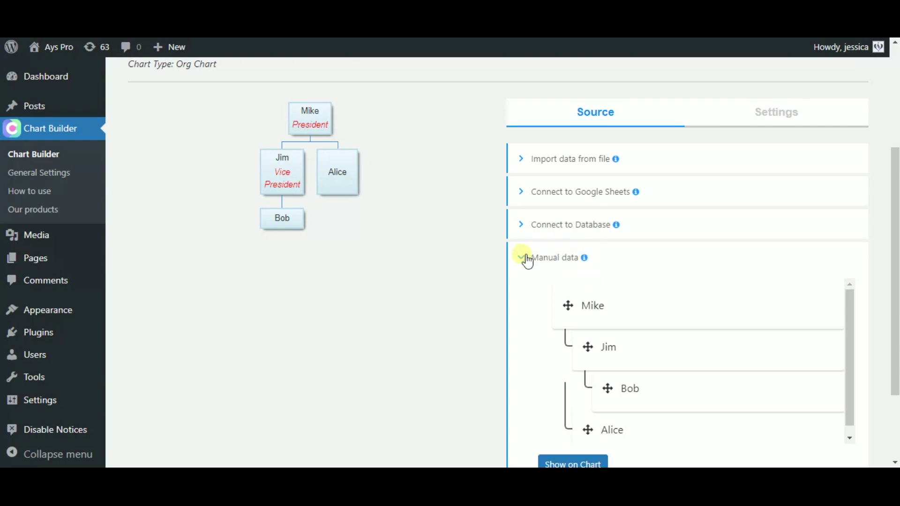
{"action": "mouse_move", "coordinate": [816, 295]}
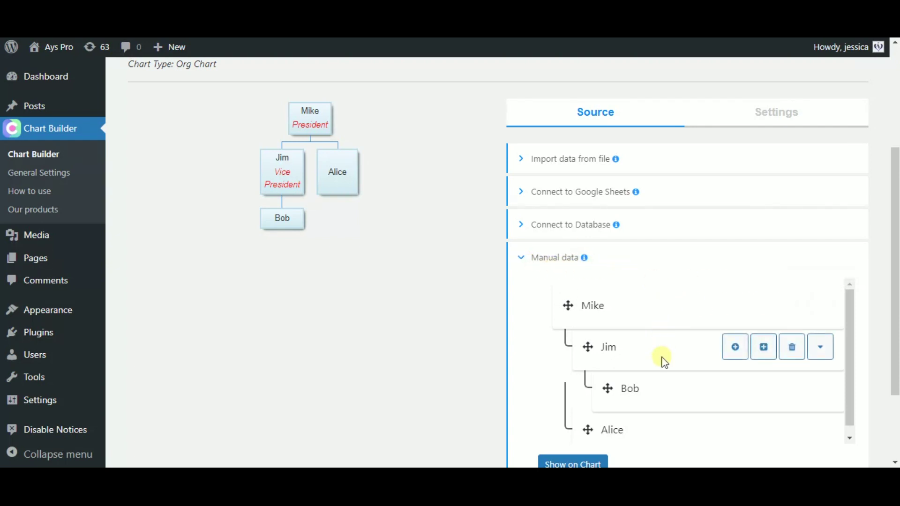
{"action": "mouse_move", "coordinate": [663, 389]}
{"action": "mouse_move", "coordinate": [643, 424]}
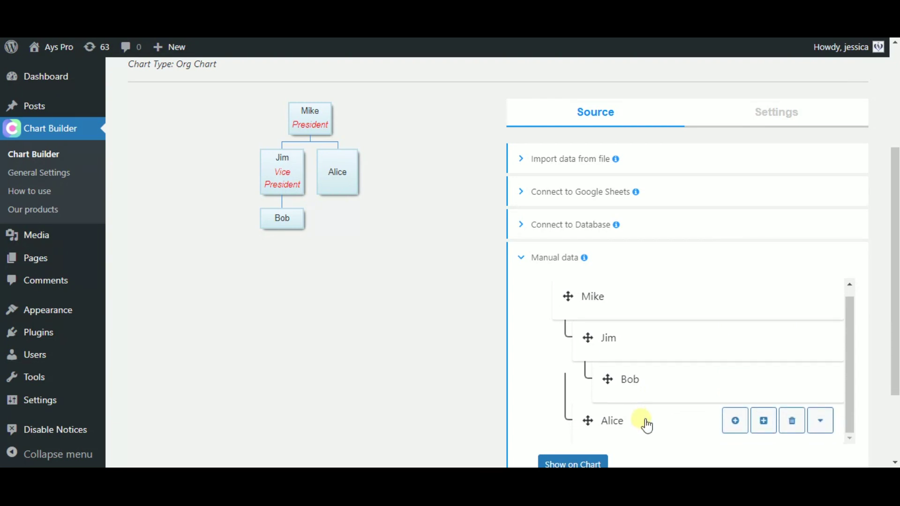
{"action": "mouse_move", "coordinate": [620, 322]}
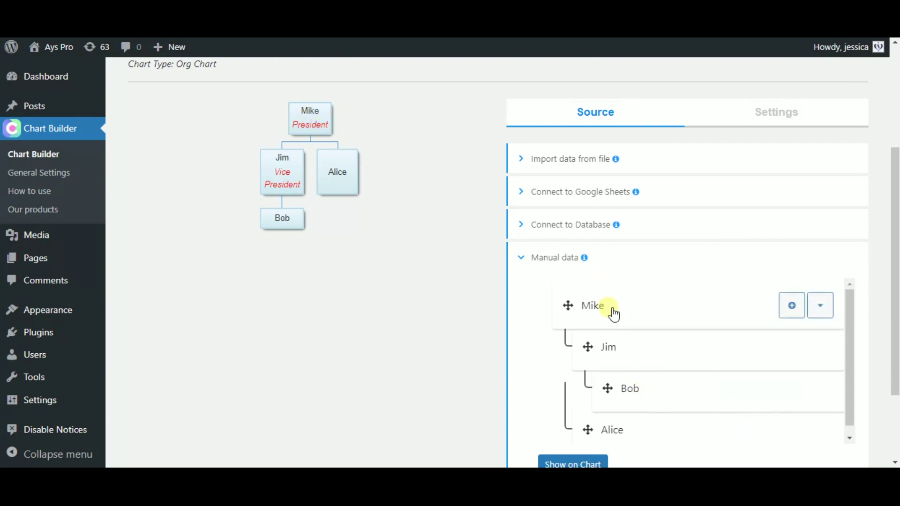
{"action": "mouse_move", "coordinate": [613, 348]}
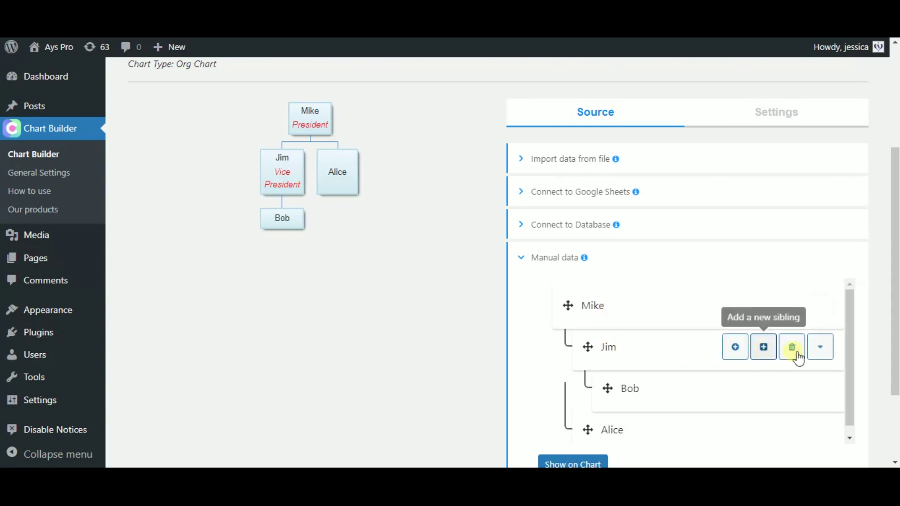
{"action": "left_click", "coordinate": [791, 306]}
{"action": "scroll", "coordinate": [586, 401], "scroll_direction": "down", "scroll_amount": 2}
Rename New Branch 6 to 'Jane' and redraw the chart preview
{"action": "left_click", "coordinate": [586, 401]}
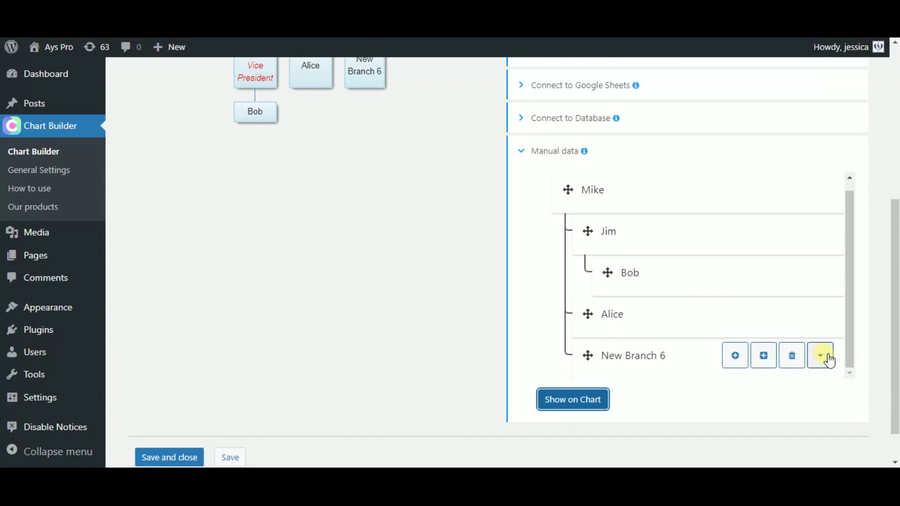
{"action": "left_click", "coordinate": [818, 355]}
{"action": "scroll", "coordinate": [770, 342], "scroll_direction": "down", "scroll_amount": 3}
{"action": "left_click", "coordinate": [756, 276]}
{"action": "triple_click", "coordinate": [756, 276]}
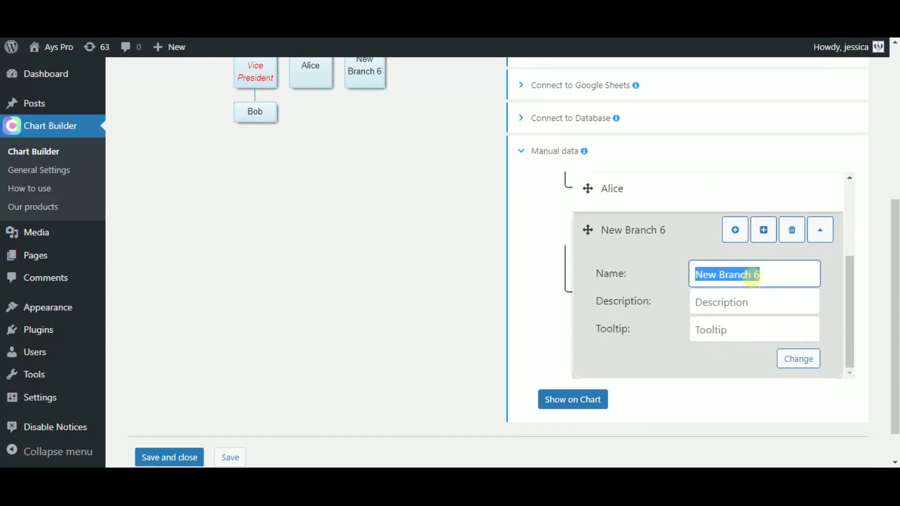
{"action": "type", "text": "Jane"}
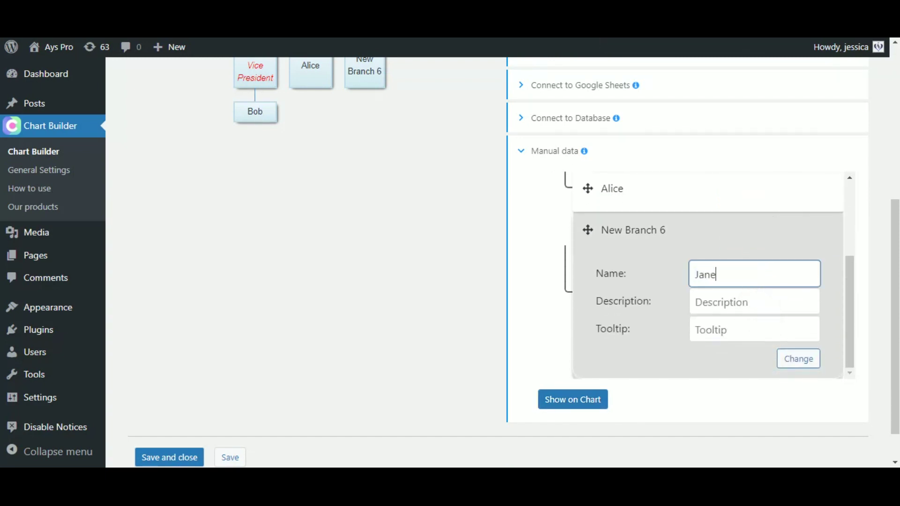
{"action": "left_click", "coordinate": [799, 359]}
{"action": "left_click", "coordinate": [573, 400]}
{"action": "scroll", "coordinate": [406, 272], "scroll_direction": "up", "scroll_amount": 2}
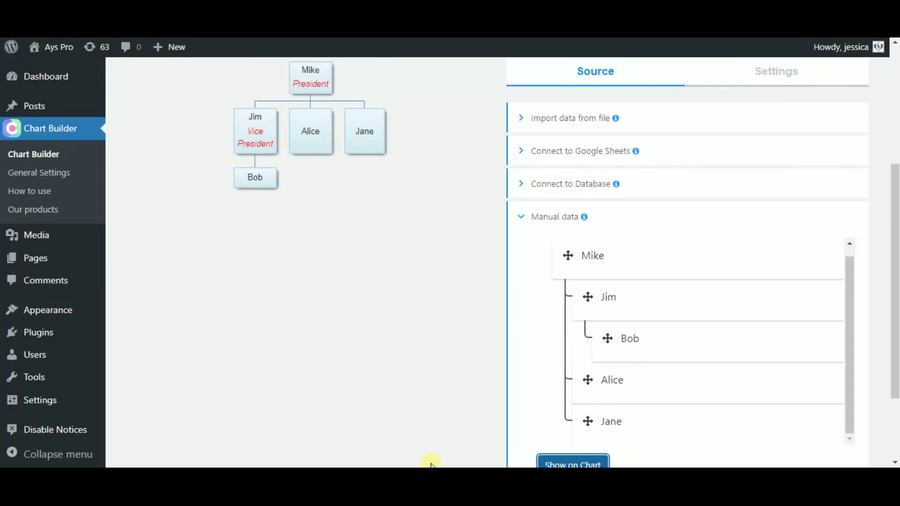
Add New Branch 7 as a child under Jim and redraw the chart
{"action": "mouse_move", "coordinate": [699, 312]}
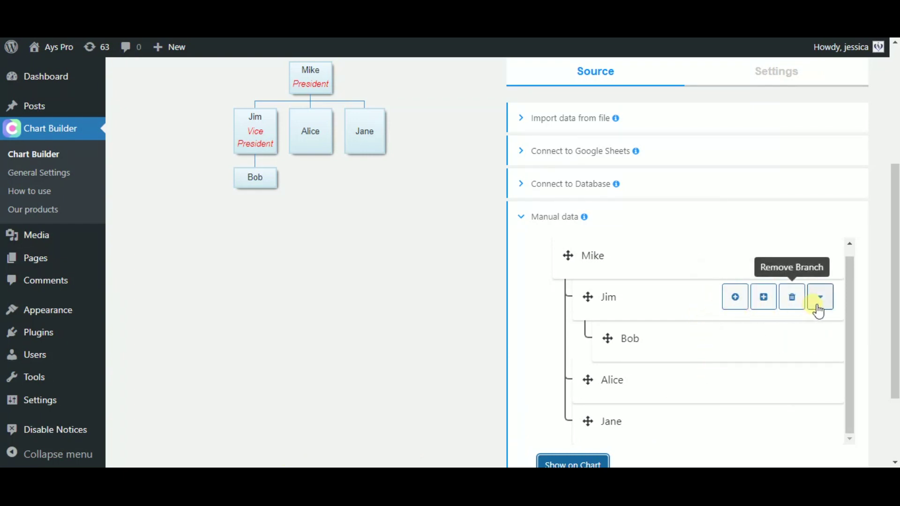
{"action": "left_click", "coordinate": [740, 300]}
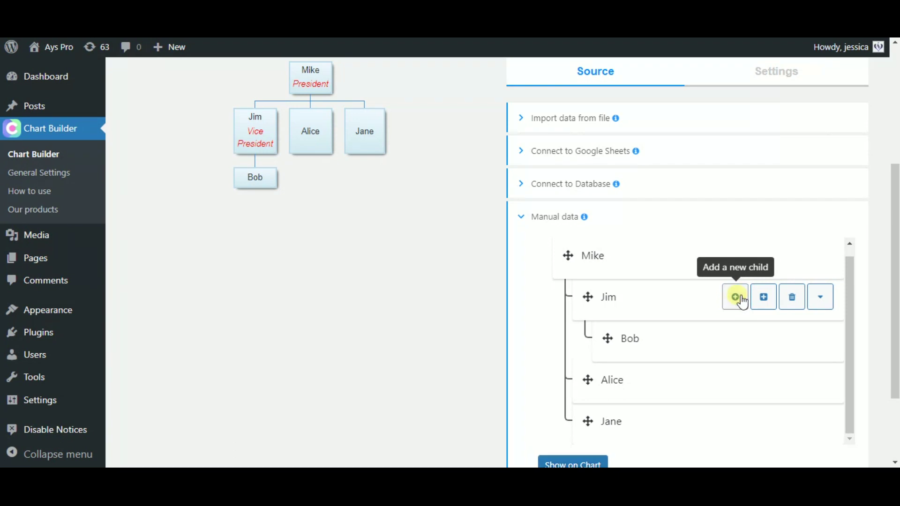
{"action": "scroll", "coordinate": [708, 394], "scroll_direction": "down", "scroll_amount": 1}
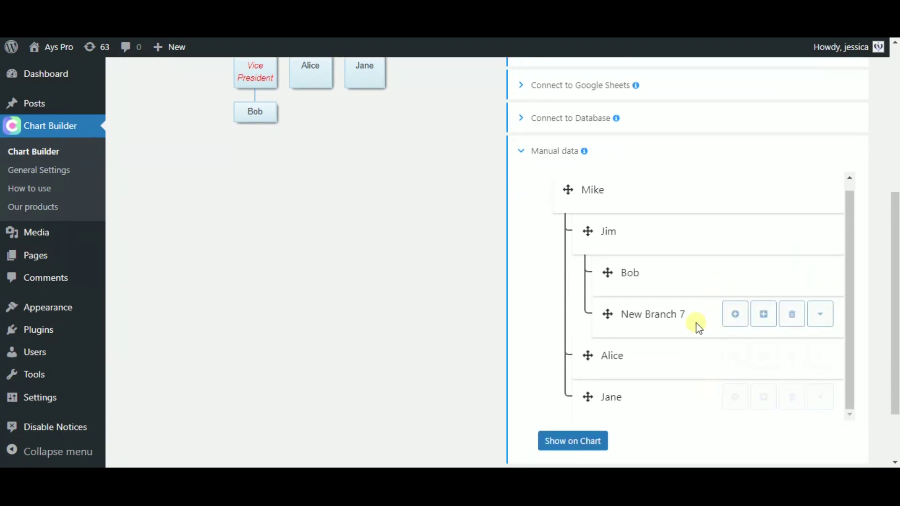
{"action": "left_click", "coordinate": [575, 440]}
{"action": "scroll", "coordinate": [323, 259], "scroll_direction": "up", "scroll_amount": 1}
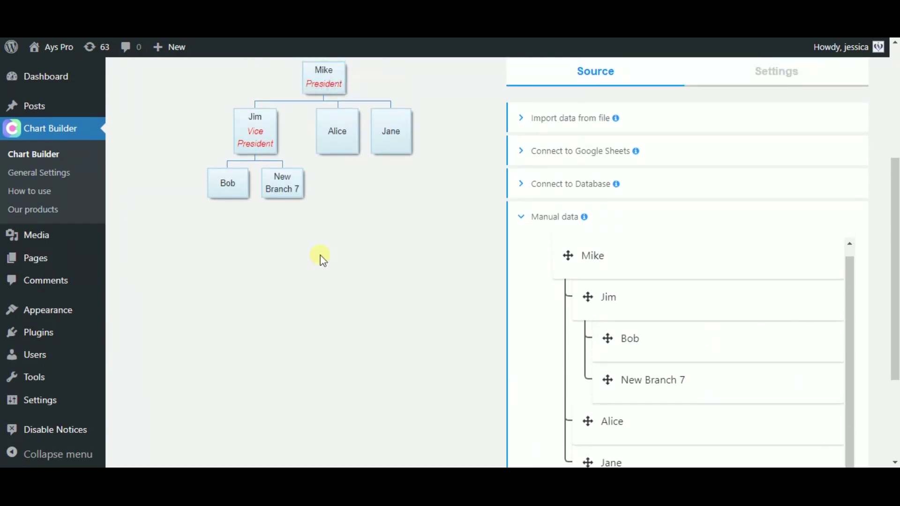
Add New Branch 8 as a sibling of Jim under Mike and refresh the chart
{"action": "scroll", "coordinate": [336, 302], "scroll_direction": "down", "scroll_amount": 1}
{"action": "mouse_move", "coordinate": [733, 235]}
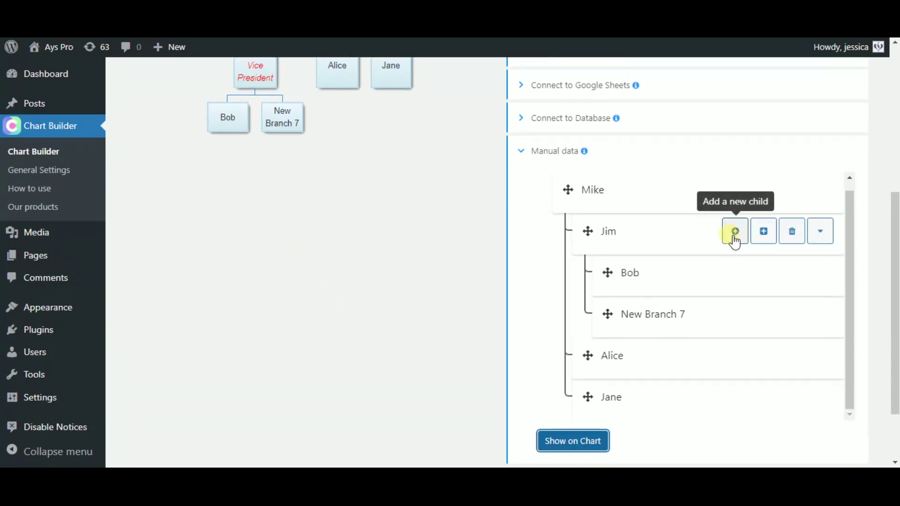
{"action": "left_click", "coordinate": [770, 233]}
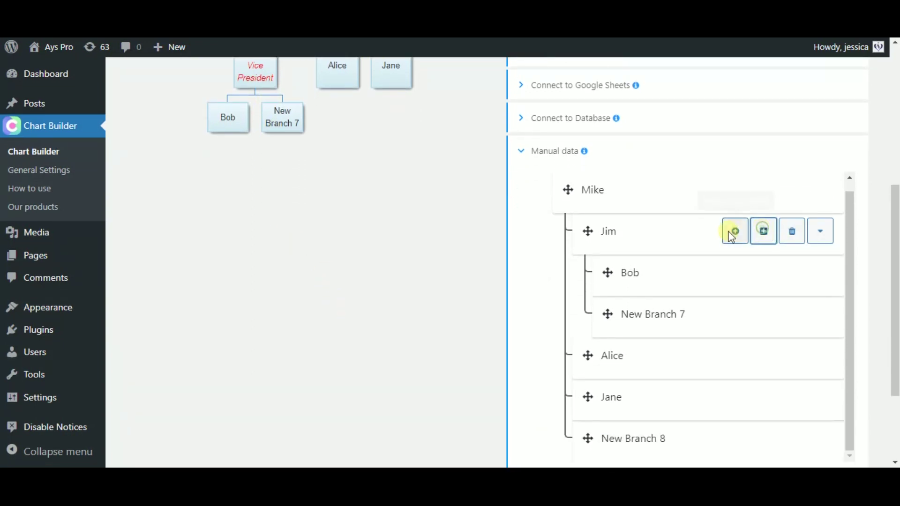
{"action": "scroll", "coordinate": [604, 290], "scroll_direction": "down", "scroll_amount": 1}
{"action": "left_click", "coordinate": [561, 418]}
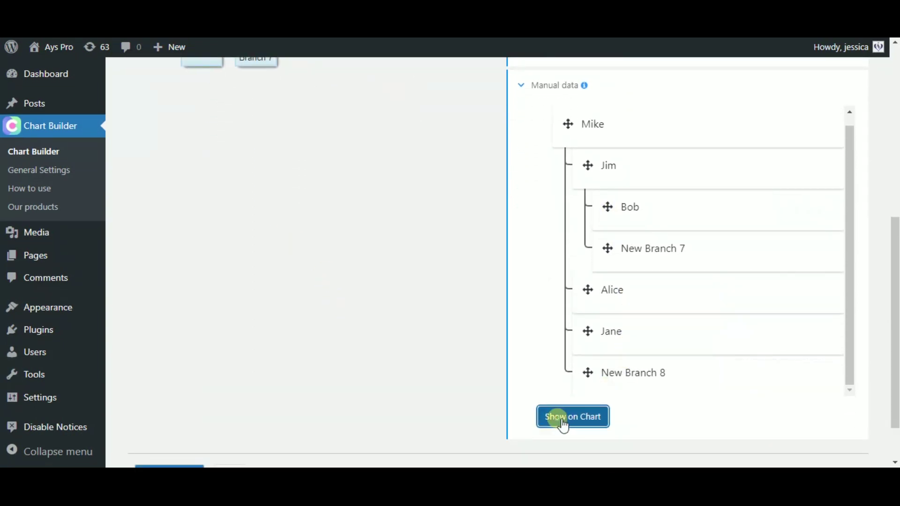
{"action": "scroll", "coordinate": [378, 267], "scroll_direction": "up", "scroll_amount": 2}
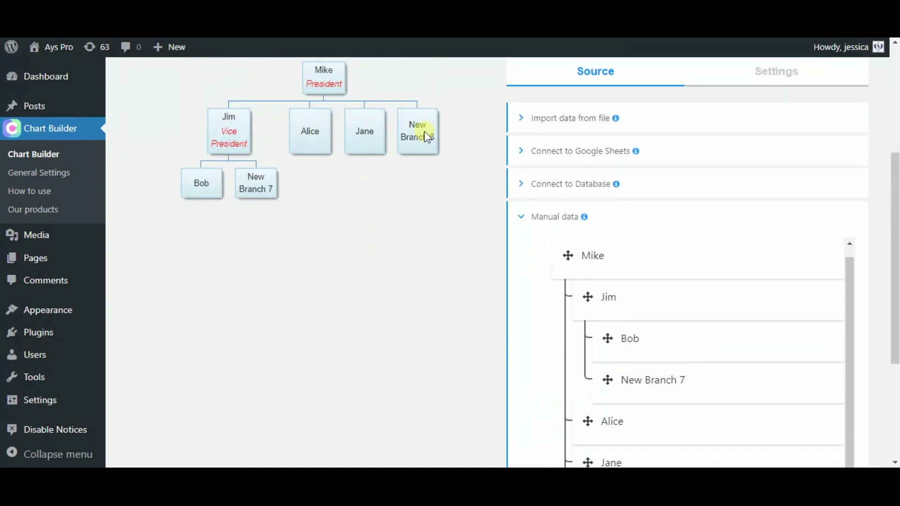
Find New Branch 8 in the manual data and open its details form
{"action": "scroll", "coordinate": [493, 179], "scroll_direction": "down", "scroll_amount": 1}
{"action": "mouse_move", "coordinate": [571, 287]}
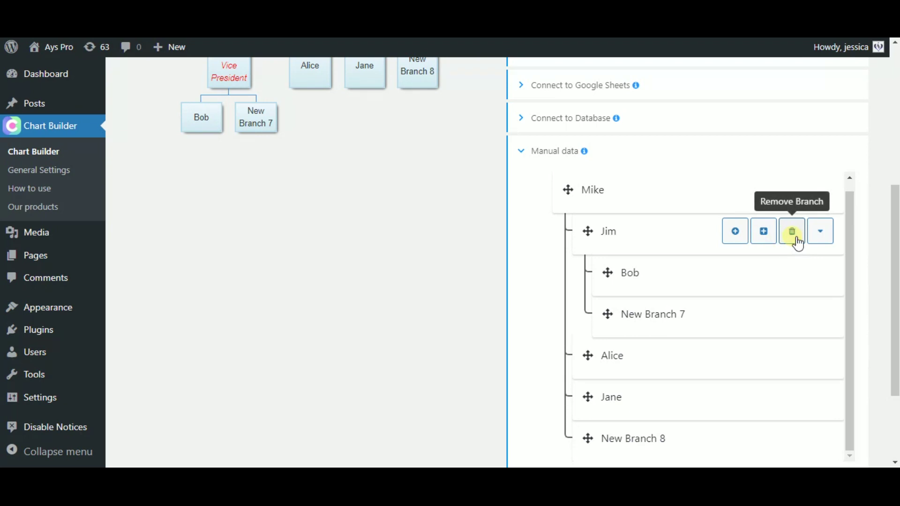
{"action": "scroll", "coordinate": [798, 244], "scroll_direction": "up", "scroll_amount": 1}
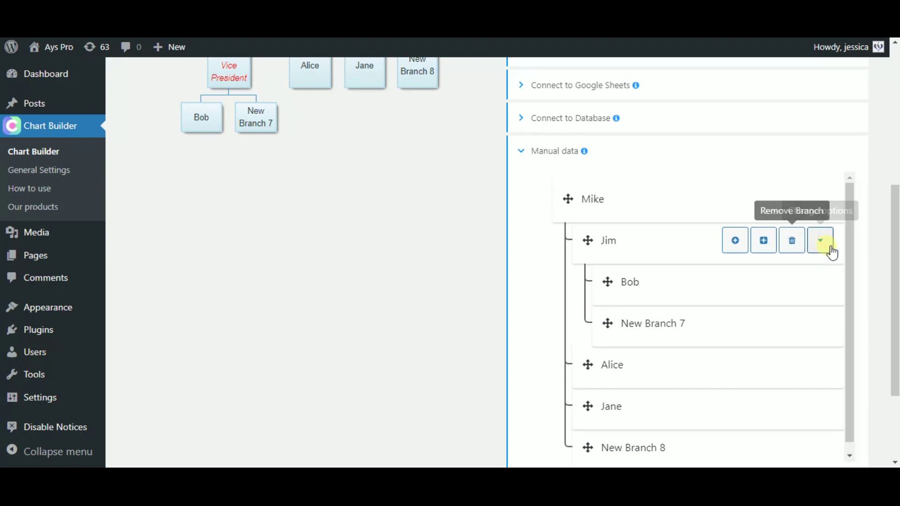
{"action": "scroll", "coordinate": [677, 268], "scroll_direction": "up", "scroll_amount": 1}
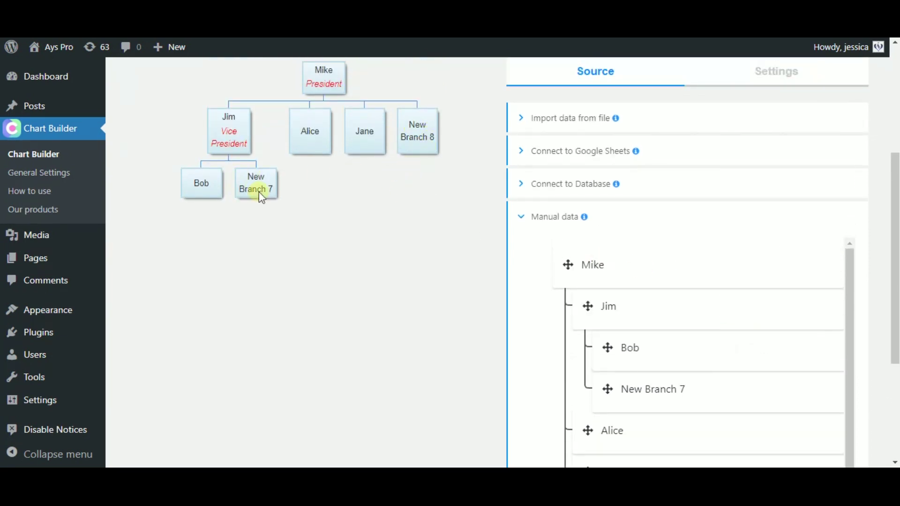
{"action": "scroll", "coordinate": [441, 266], "scroll_direction": "down", "scroll_amount": 3}
{"action": "left_click", "coordinate": [820, 372]}
{"action": "scroll", "coordinate": [759, 372], "scroll_direction": "down", "scroll_amount": 3}
Rename the branch to 'Ann' and refresh the chart preview
{"action": "left_click", "coordinate": [741, 291]}
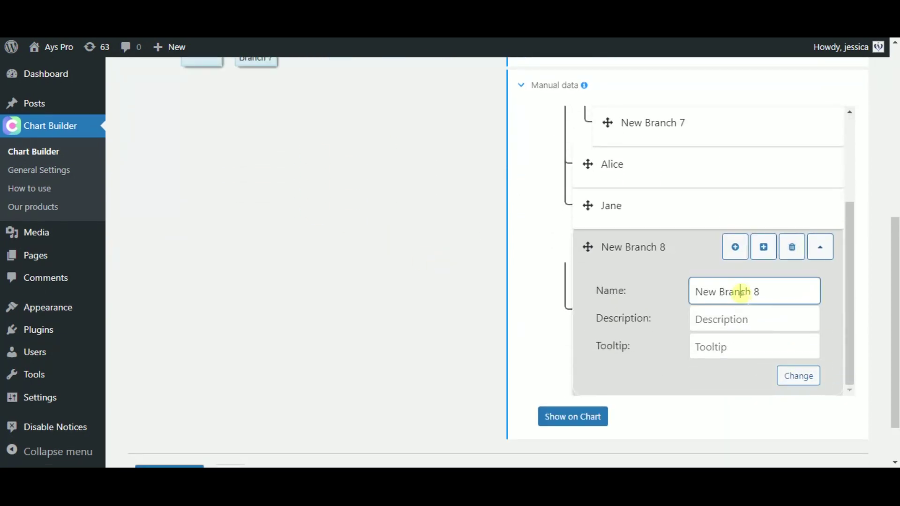
{"action": "triple_click", "coordinate": [741, 292]}
{"action": "type", "text": "Ann"}
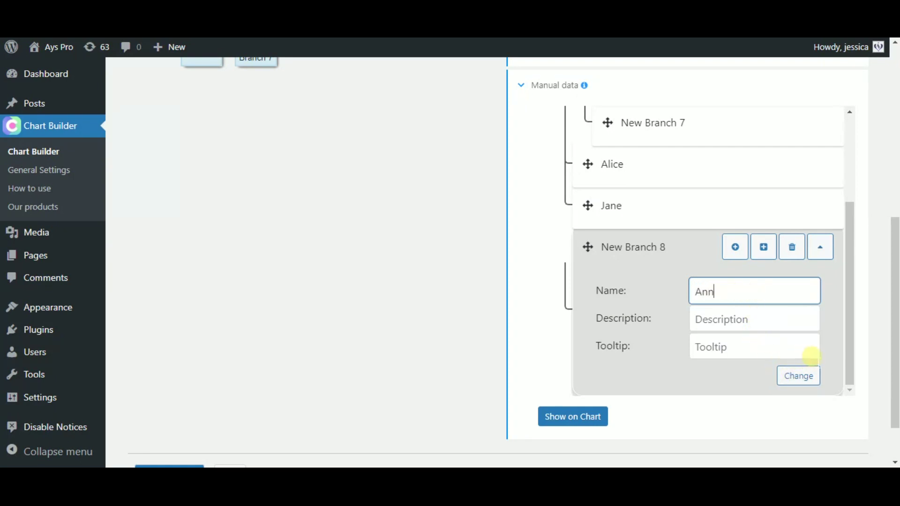
{"action": "left_click", "coordinate": [828, 352]}
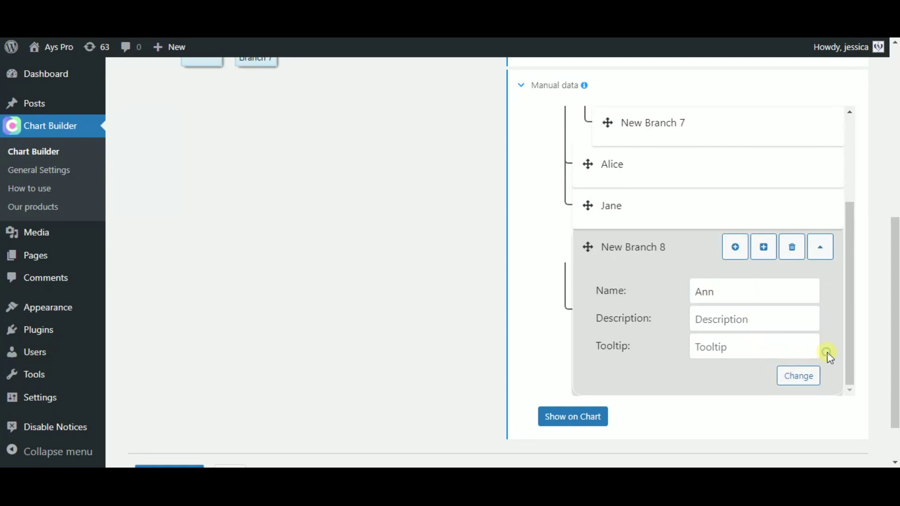
{"action": "left_click", "coordinate": [814, 382]}
{"action": "left_click", "coordinate": [574, 418]}
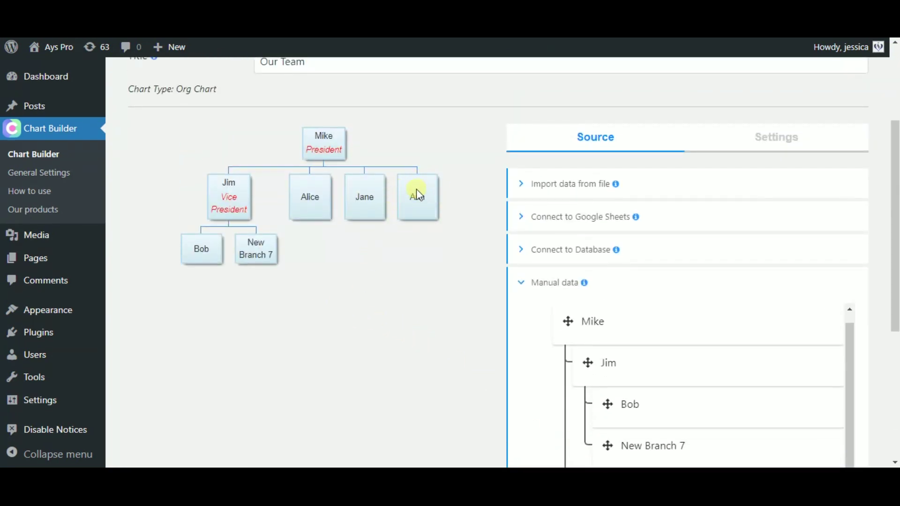
{"action": "scroll", "coordinate": [512, 272], "scroll_direction": "down", "scroll_amount": 3}
Give New Branch 7 name 'John', description 'Manager', tooltip 'M', then redraw the chart
{"action": "left_click", "coordinate": [821, 314]}
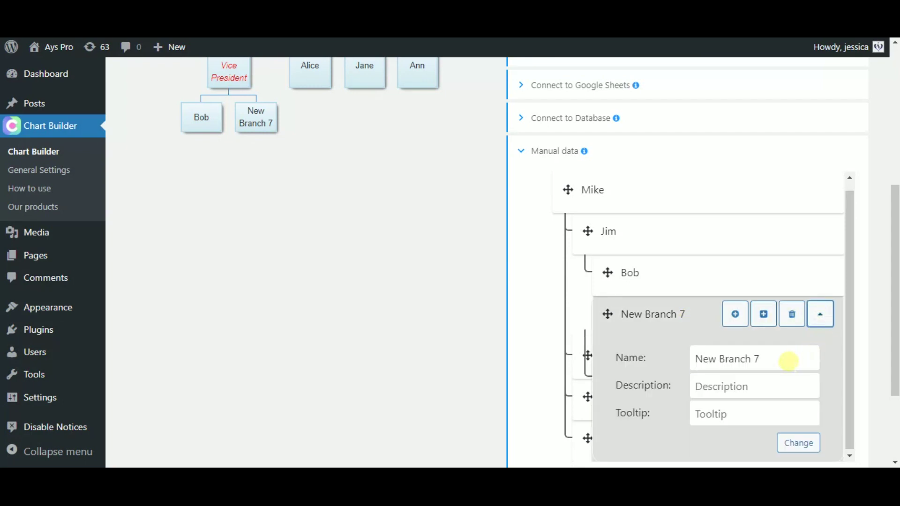
{"action": "triple_click", "coordinate": [788, 362]}
{"action": "type", "text": "John"}
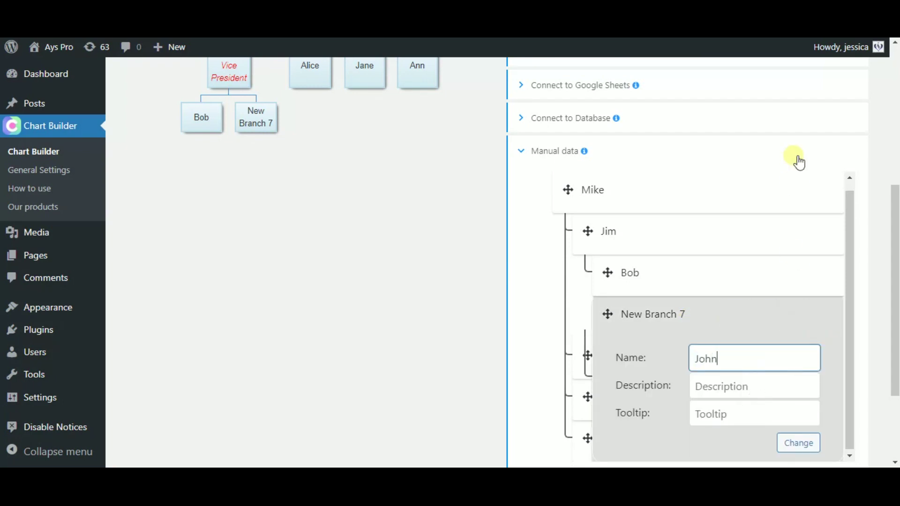
{"action": "left_click", "coordinate": [727, 385]}
{"action": "type", "text": "Man"}
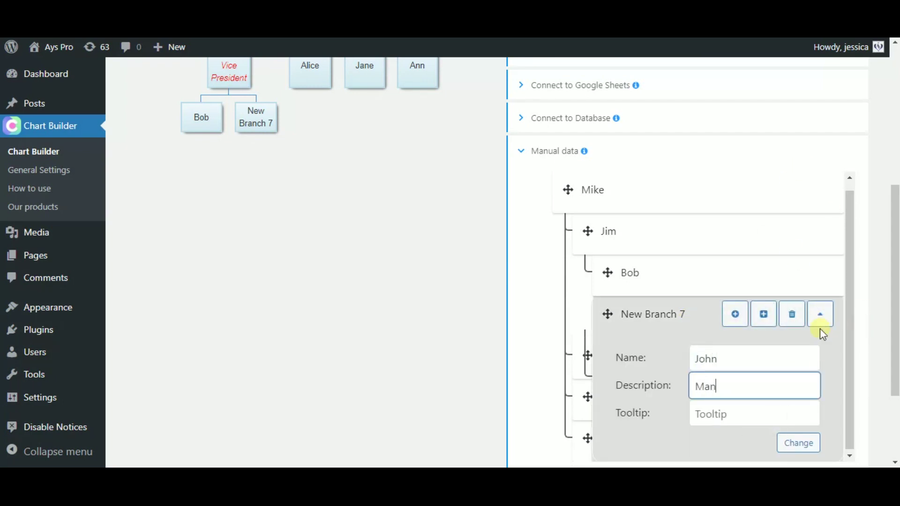
{"action": "type", "text": "ager"}
{"action": "left_click", "coordinate": [727, 414]}
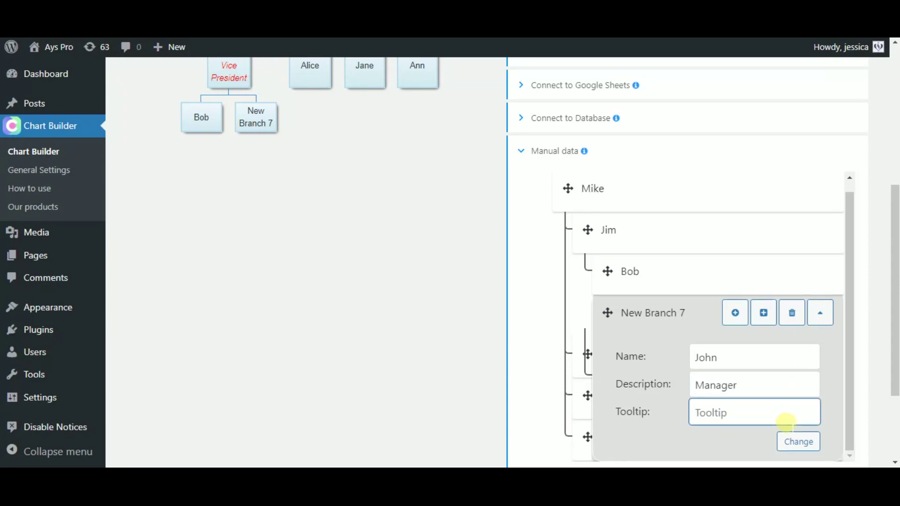
{"action": "type", "text": "M"}
{"action": "scroll", "coordinate": [629, 423], "scroll_direction": "down", "scroll_amount": 3}
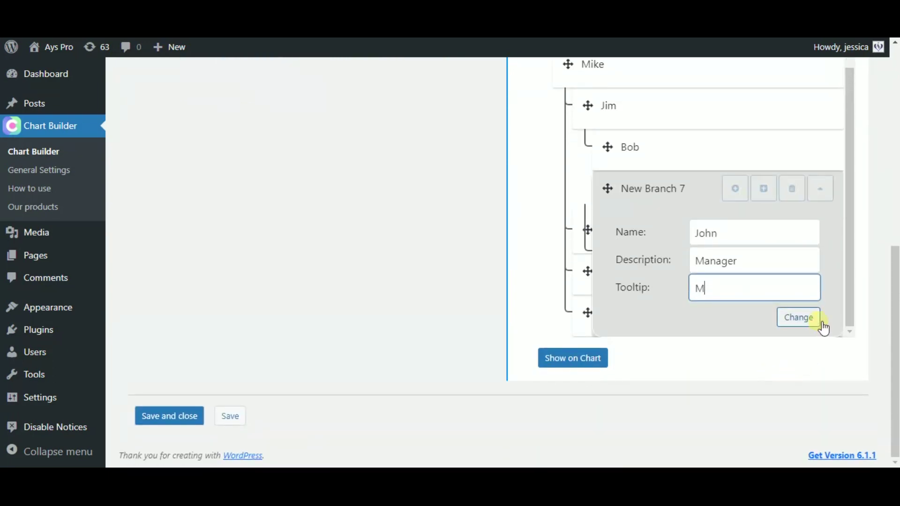
{"action": "left_click", "coordinate": [799, 441]}
{"action": "scroll", "coordinate": [655, 363], "scroll_direction": "up", "scroll_amount": 2}
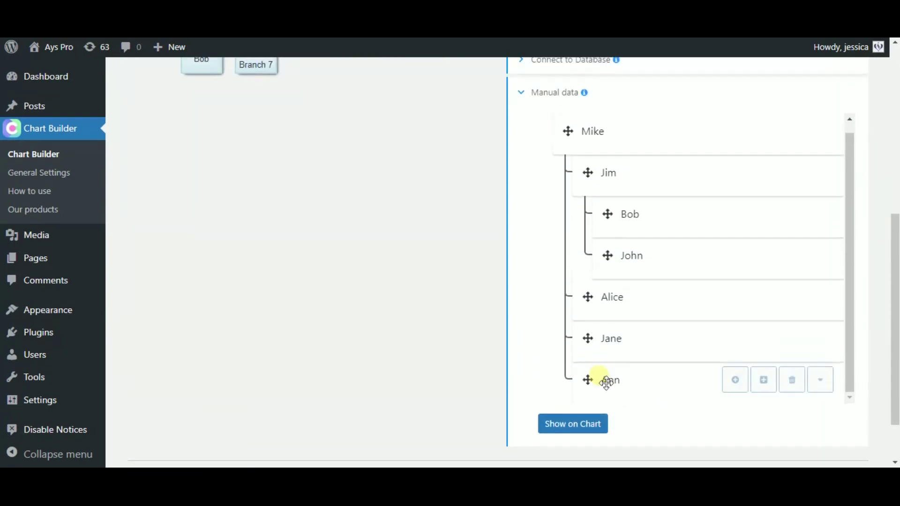
{"action": "left_click", "coordinate": [558, 424]}
{"action": "scroll", "coordinate": [406, 359], "scroll_direction": "up", "scroll_amount": 3}
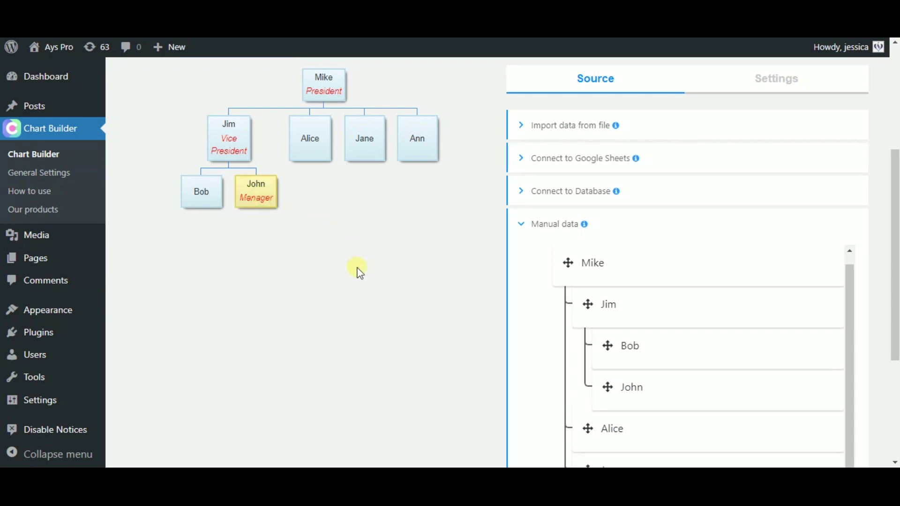
Save and close the Our Team chart, then start a new post
{"action": "scroll", "coordinate": [358, 267], "scroll_direction": "down", "scroll_amount": 5}
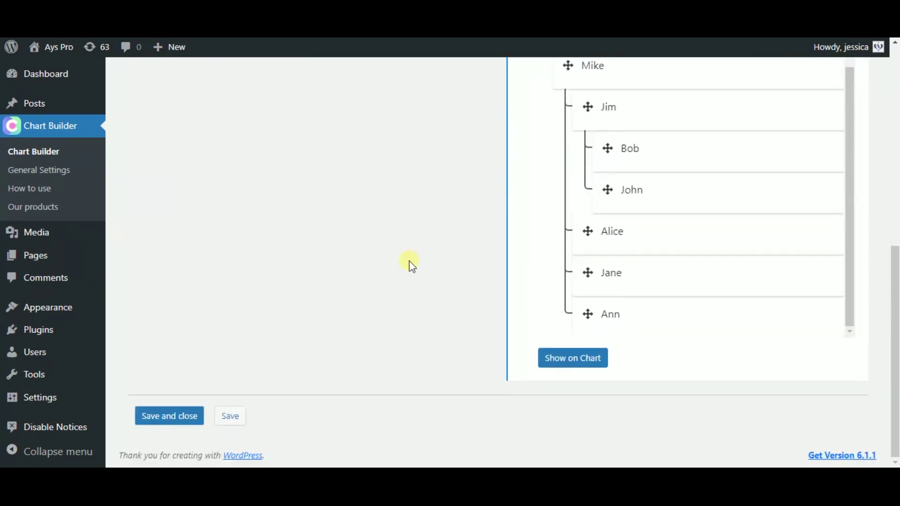
{"action": "left_click", "coordinate": [190, 416]}
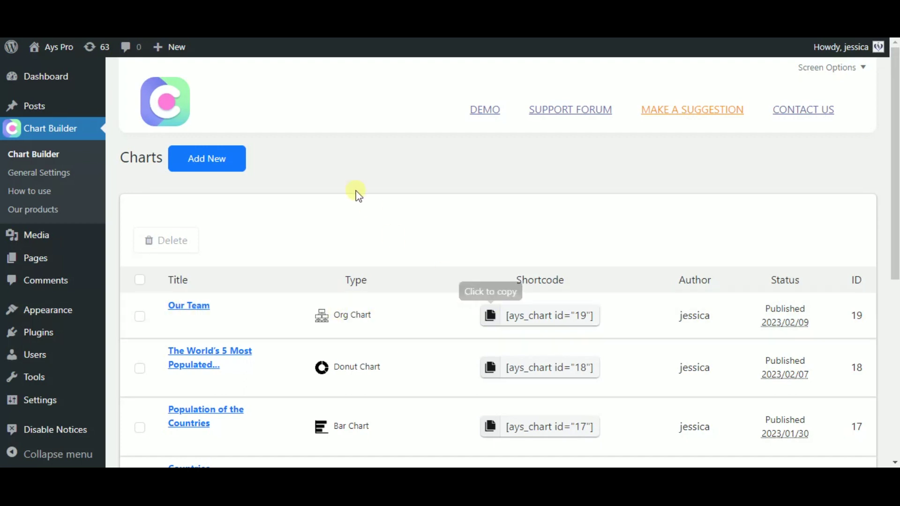
{"action": "mouse_move", "coordinate": [83, 107]}
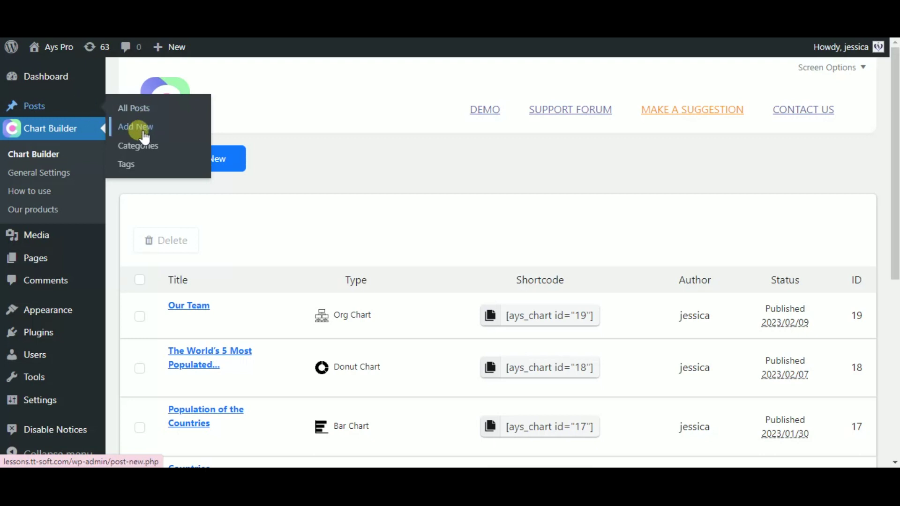
{"action": "left_click", "coordinate": [142, 132]}
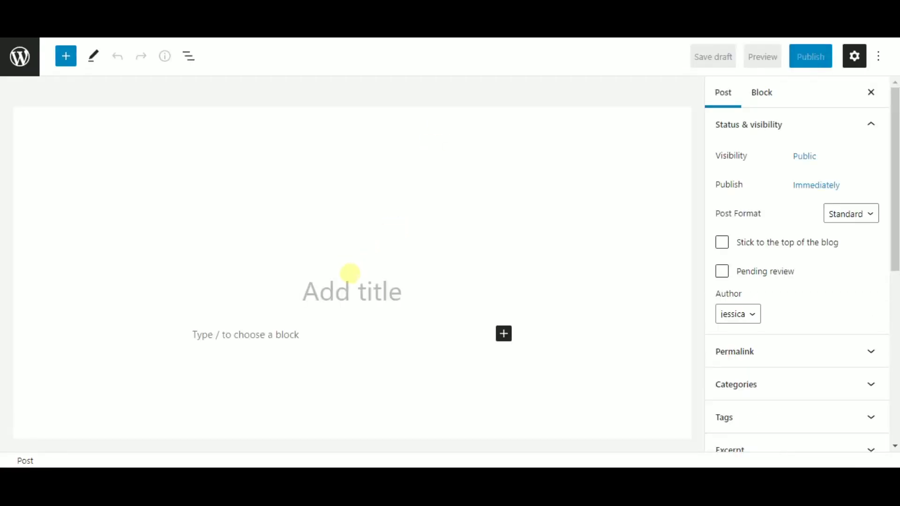
Title the post 'Our Team', paste the [ays_chart id="19"] shortcode, and preview it
{"action": "type", "text": "Our Team"}
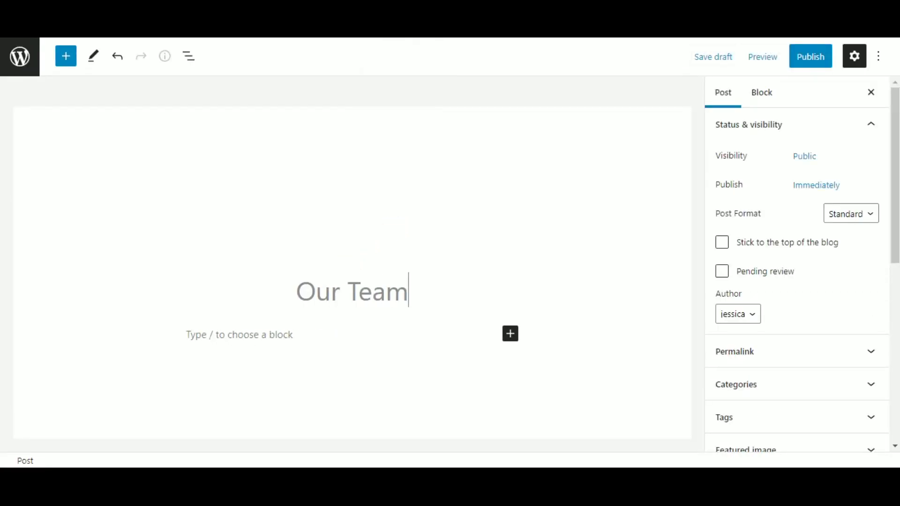
{"action": "left_click", "coordinate": [267, 350]}
{"action": "type", "text": "[ays_chart id=\"19\"]"}
{"action": "left_click", "coordinate": [762, 57]}
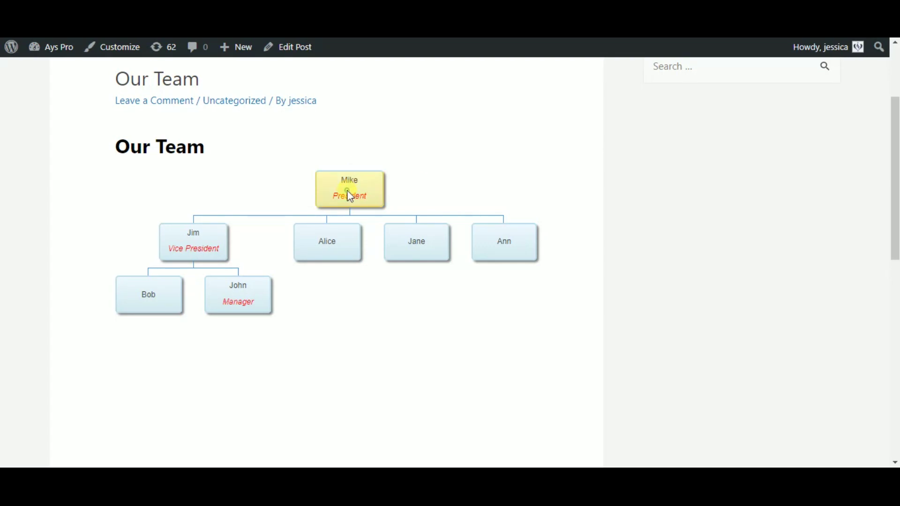
{"action": "mouse_move", "coordinate": [358, 194]}
{"action": "mouse_move", "coordinate": [243, 297]}
{"action": "scroll", "coordinate": [357, 305], "scroll_direction": "up", "scroll_amount": 3}
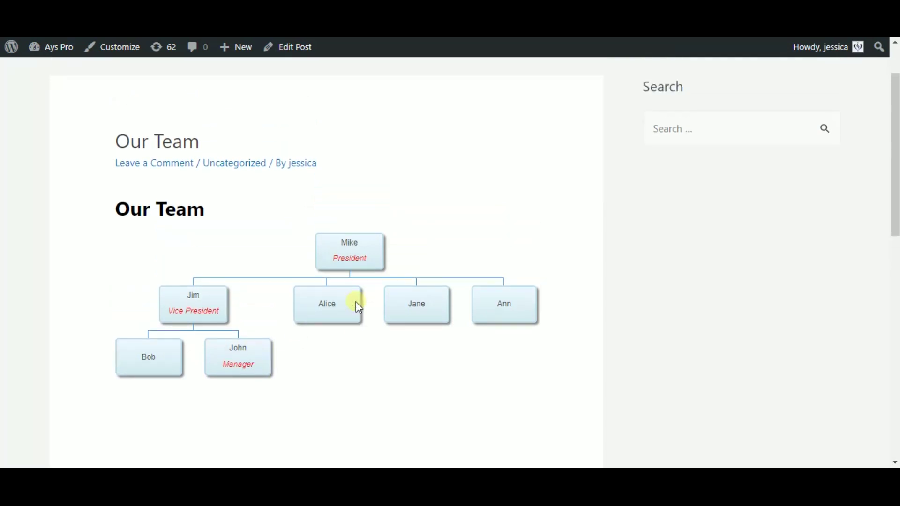